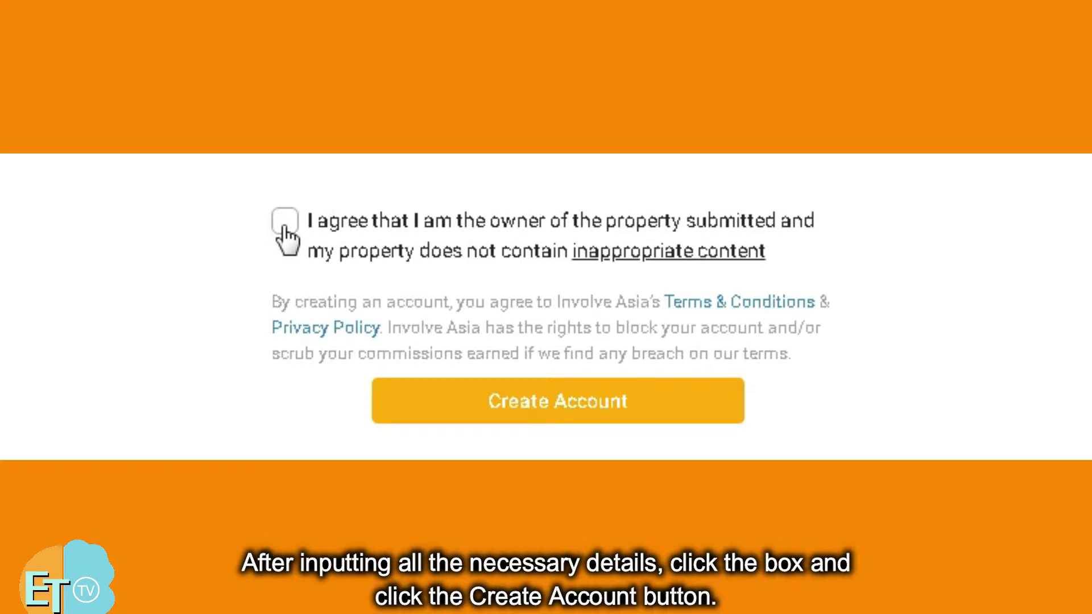
Step: Agree to the property ownership statement and create the Involve Asia account
{"action": "left_click", "coordinate": [285, 222]}
{"action": "left_click", "coordinate": [543, 408]}
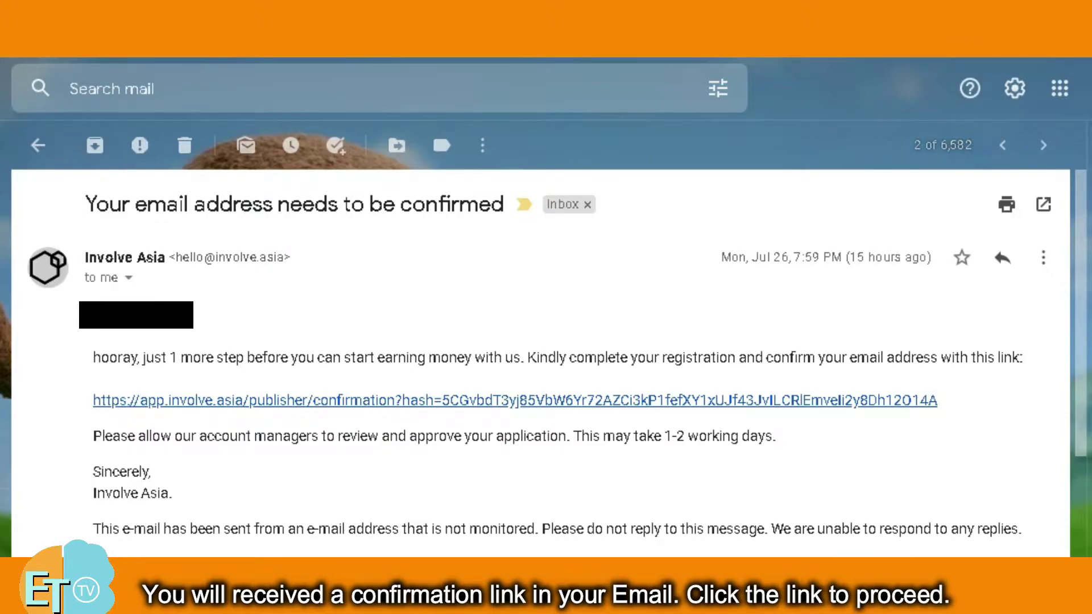
Step: Confirm the email address via the link in the Involve Asia verification email
{"action": "left_click", "coordinate": [504, 401]}
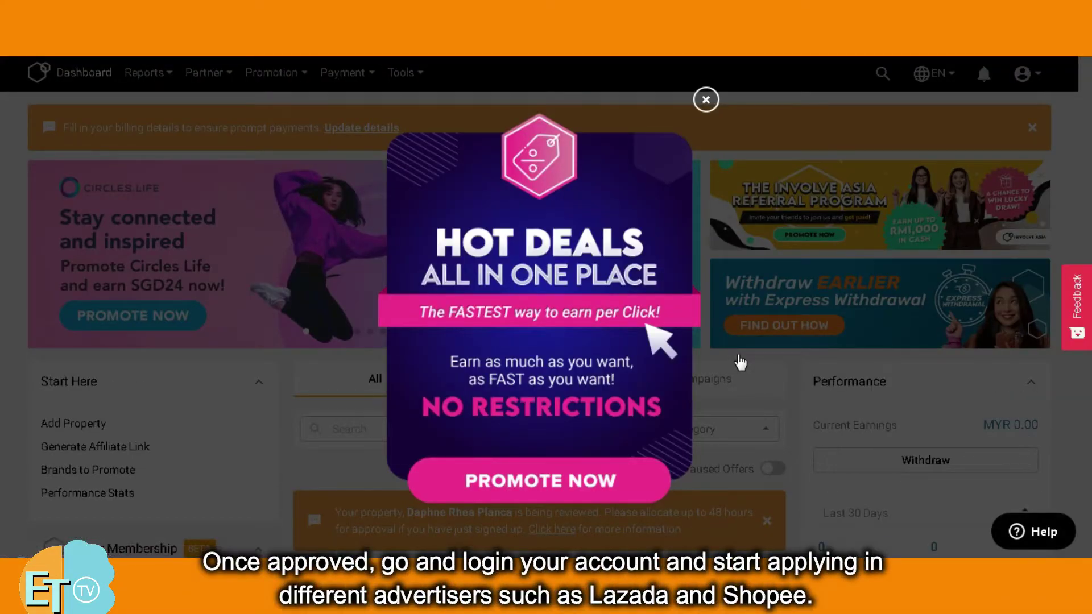
Step: Dismiss the Hot Deals pop-up and go to Partner > Advertiser Directory
{"action": "left_click", "coordinate": [705, 100]}
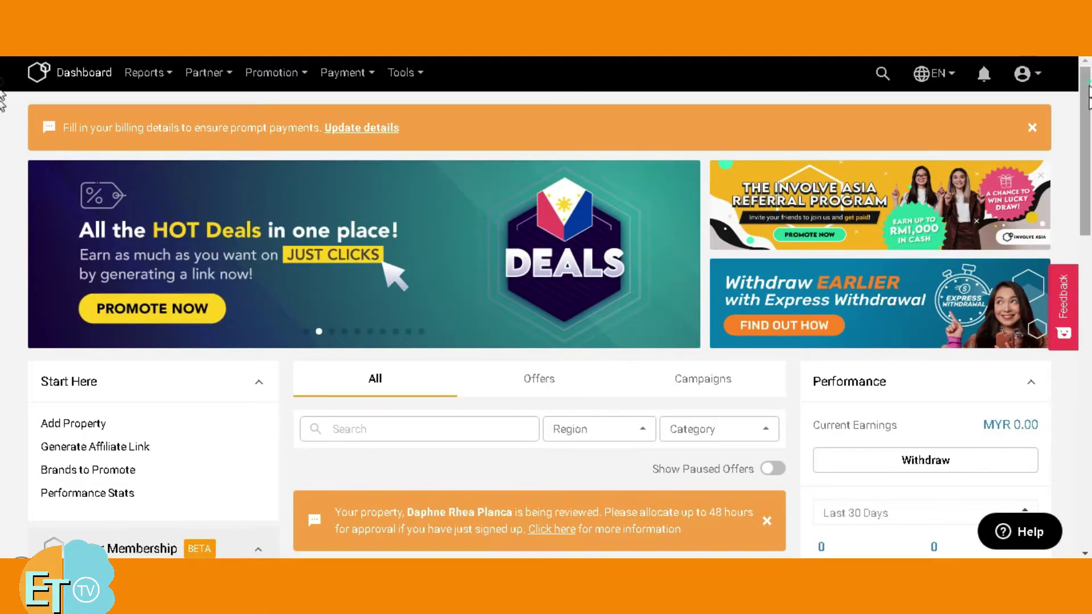
{"action": "scroll", "coordinate": [3, 199], "scroll_direction": "down", "scroll_amount": 5}
{"action": "scroll", "coordinate": [3, 199], "scroll_direction": "down", "scroll_amount": 4}
{"action": "scroll", "coordinate": [1067, 64], "scroll_direction": "up", "scroll_amount": 9}
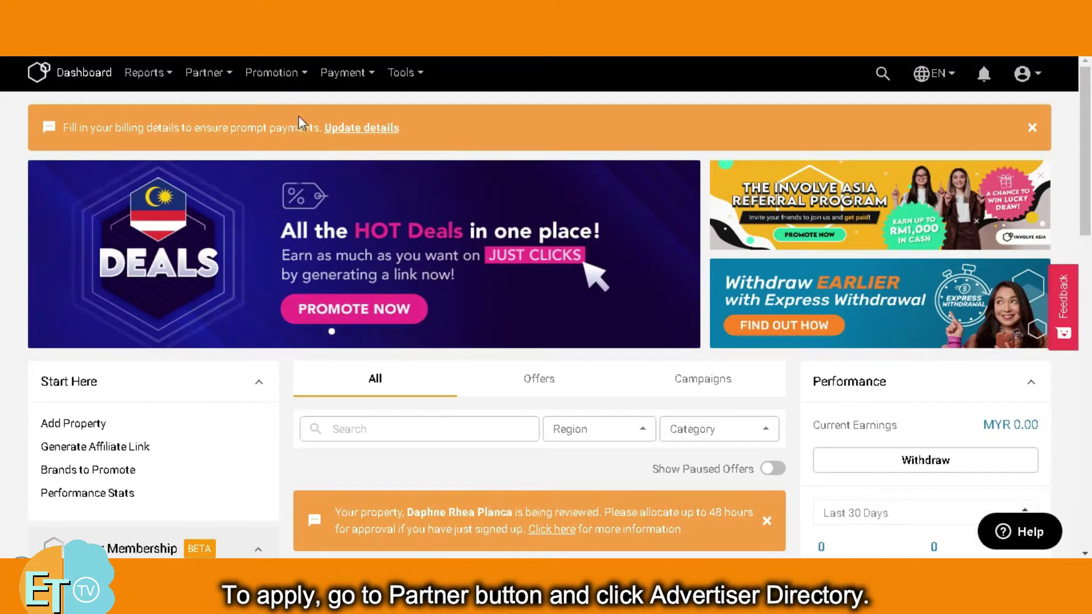
{"action": "left_click", "coordinate": [227, 80]}
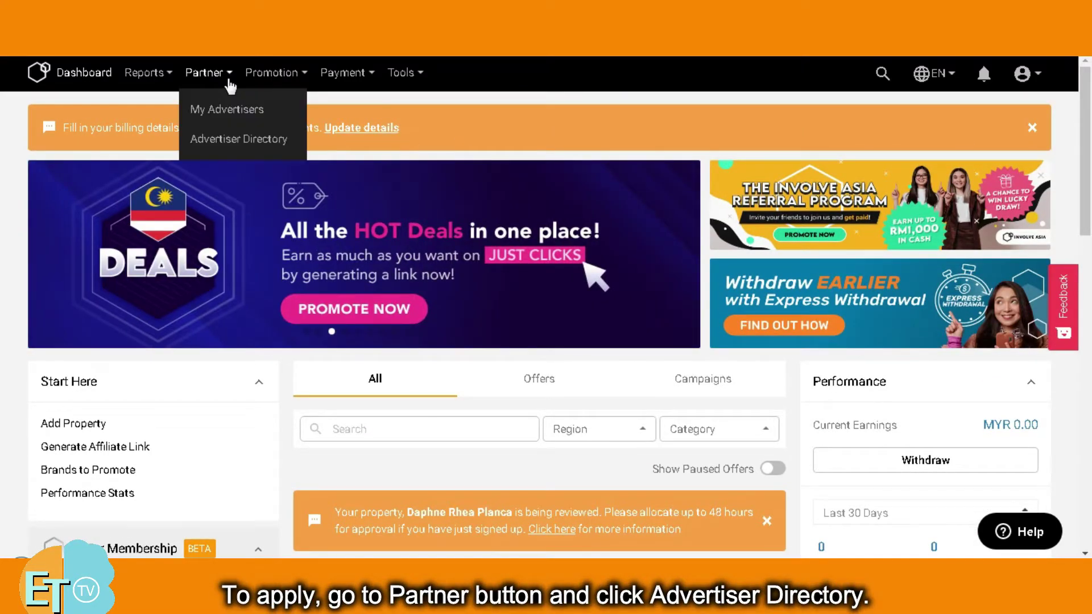
{"action": "left_click", "coordinate": [233, 143]}
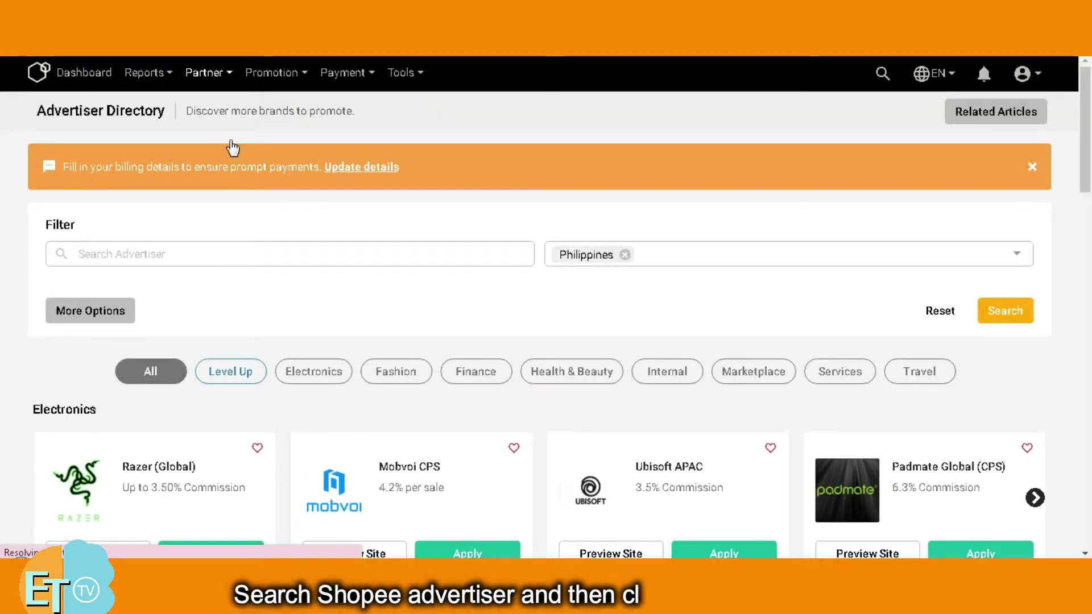
Step: Search the Advertiser Directory for 'shopee' and select Shopee PH from the suggestions
{"action": "left_click", "coordinate": [190, 253]}
{"action": "type", "text": "sh"}
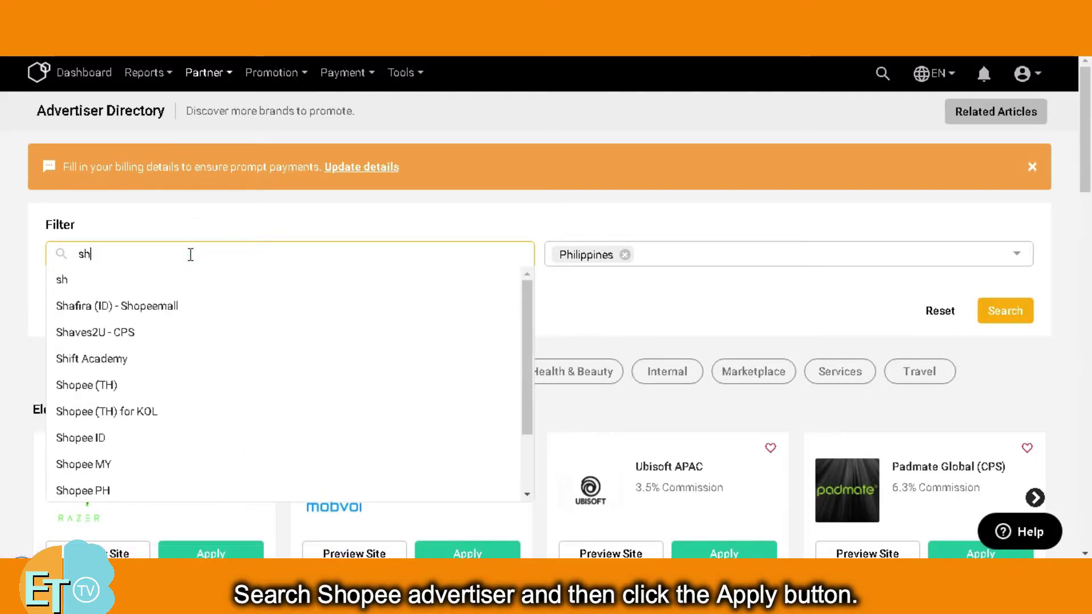
{"action": "type", "text": "opee"}
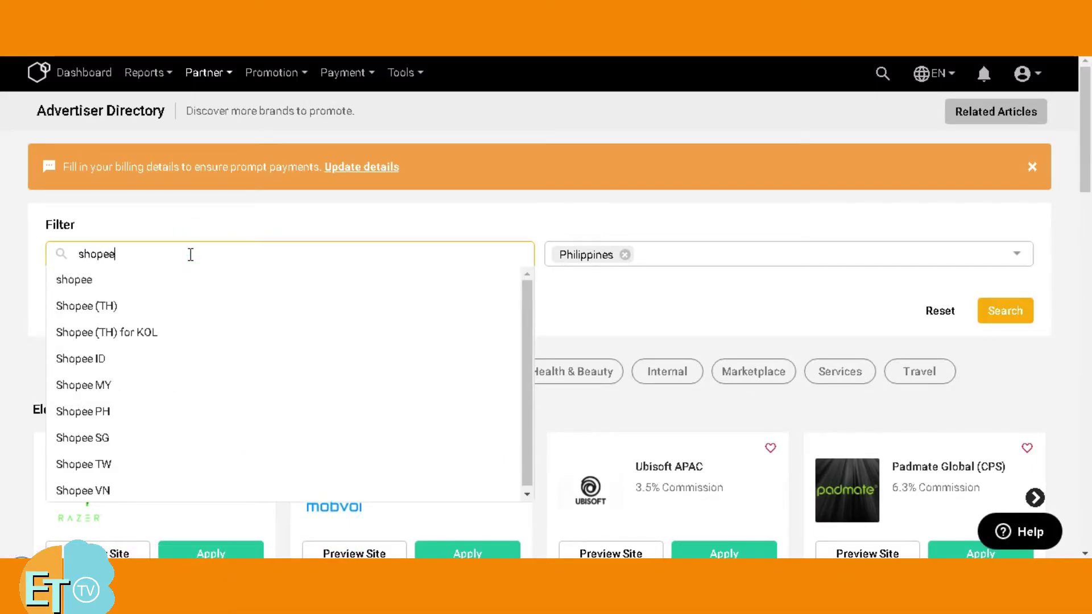
{"action": "left_click", "coordinate": [110, 410]}
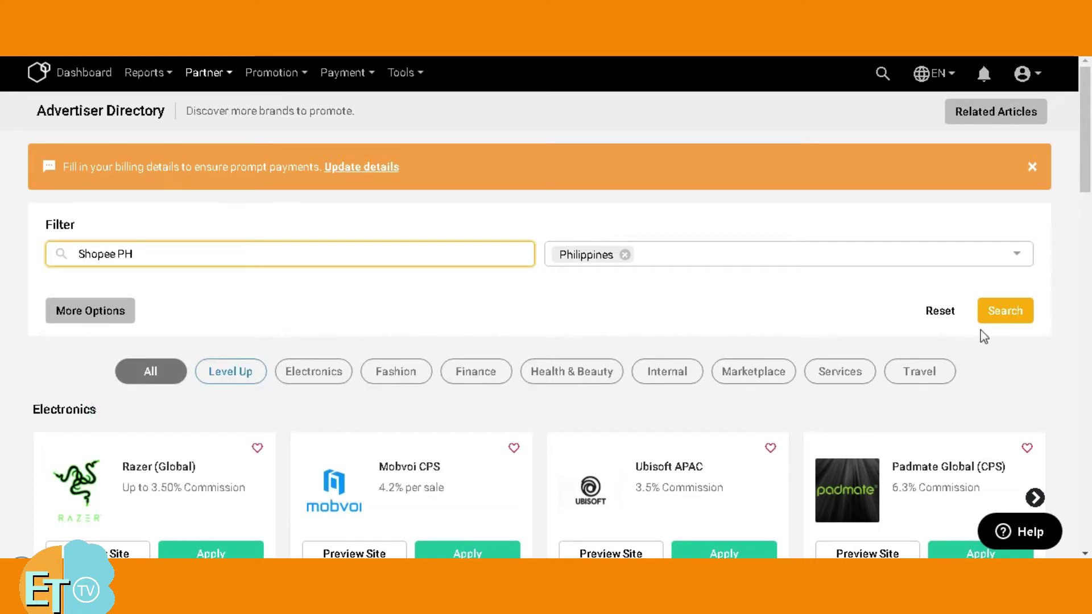
{"action": "left_click", "coordinate": [1005, 312]}
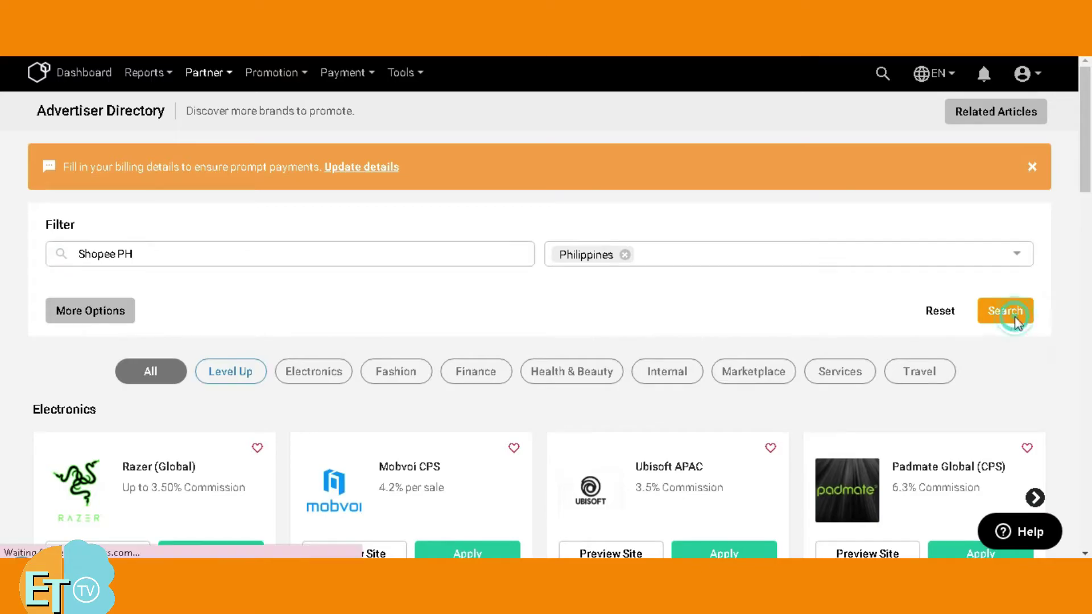
{"action": "scroll", "coordinate": [1018, 324], "scroll_direction": "down", "scroll_amount": 1}
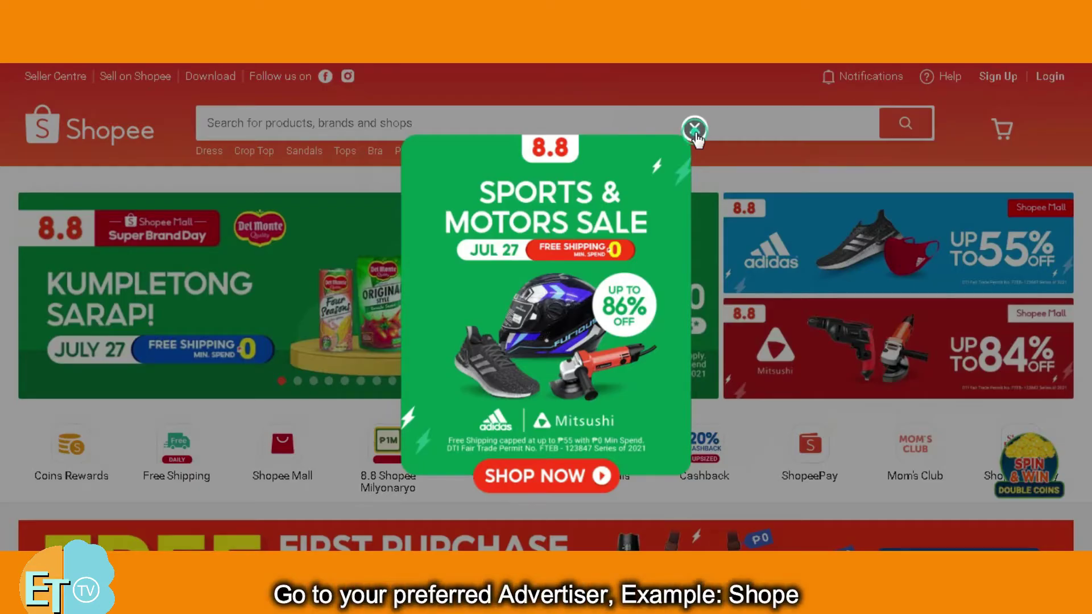
Step: Dismiss Shopee's 8.8 Sports & Motors Sale pop-up
{"action": "left_click", "coordinate": [695, 129]}
{"action": "scroll", "coordinate": [474, 328], "scroll_direction": "down", "scroll_amount": 5}
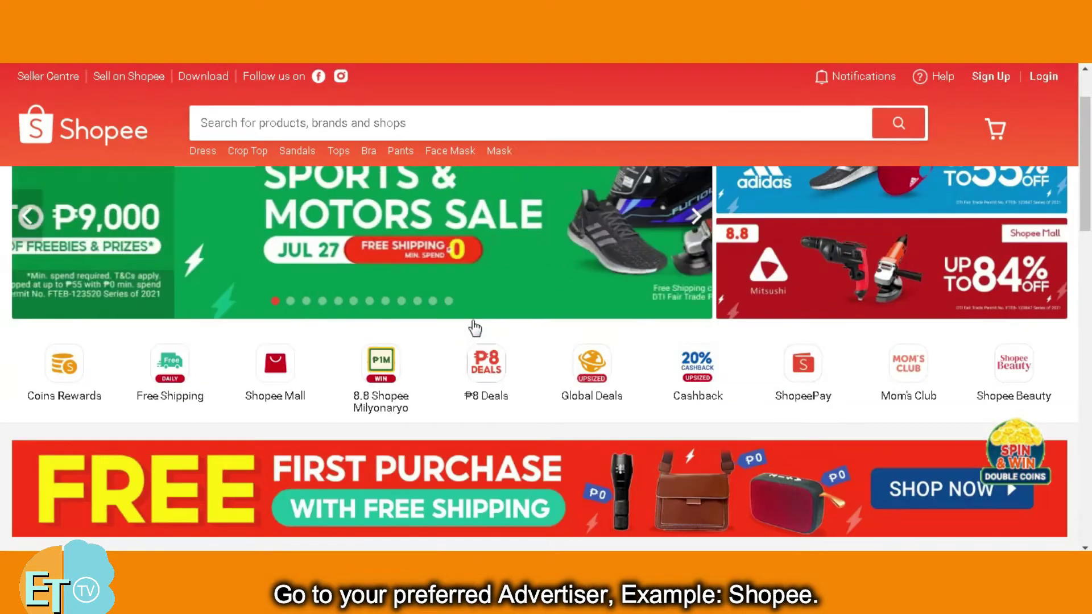
{"action": "scroll", "coordinate": [475, 328], "scroll_direction": "up", "scroll_amount": 5}
{"action": "scroll", "coordinate": [475, 328], "scroll_direction": "down", "scroll_amount": 2}
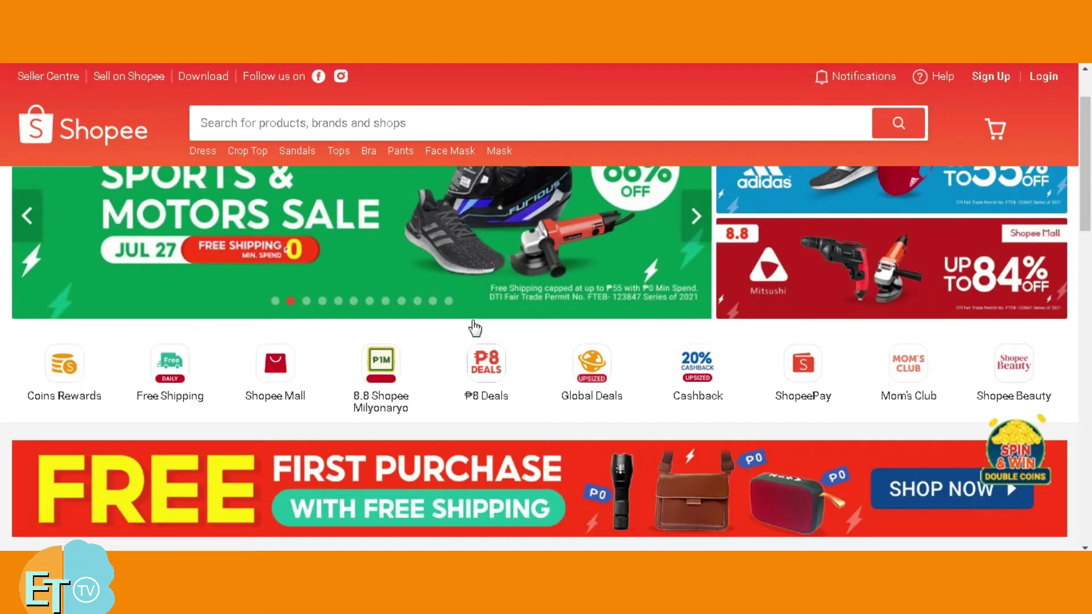
{"action": "scroll", "coordinate": [473, 324], "scroll_direction": "up", "scroll_amount": 2}
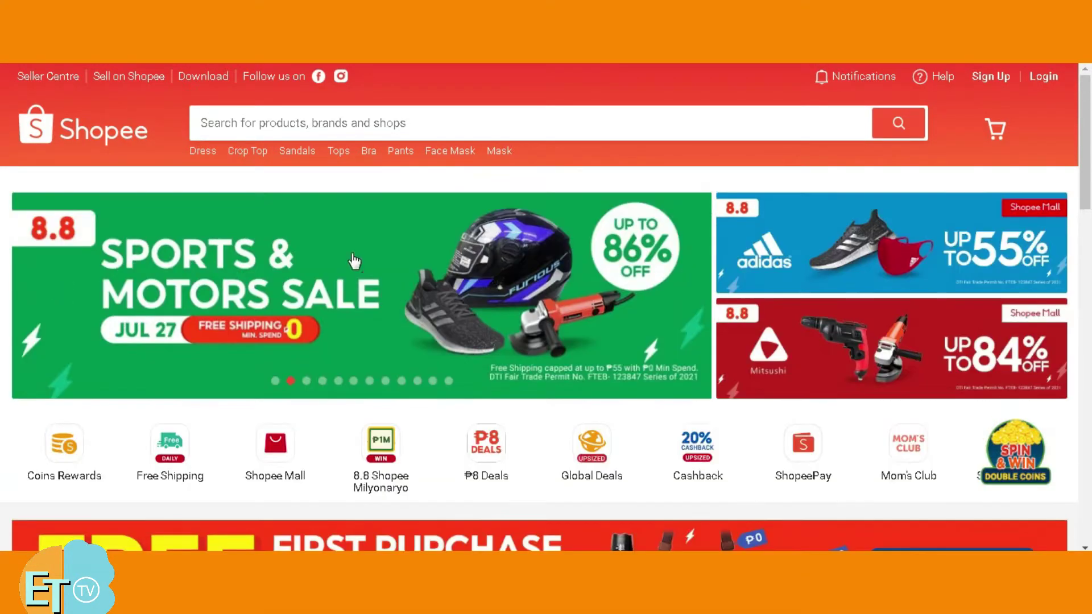
Step: Search Shopee for 'bike accessories' from recent searches and scroll to the product listings
{"action": "left_click", "coordinate": [305, 131]}
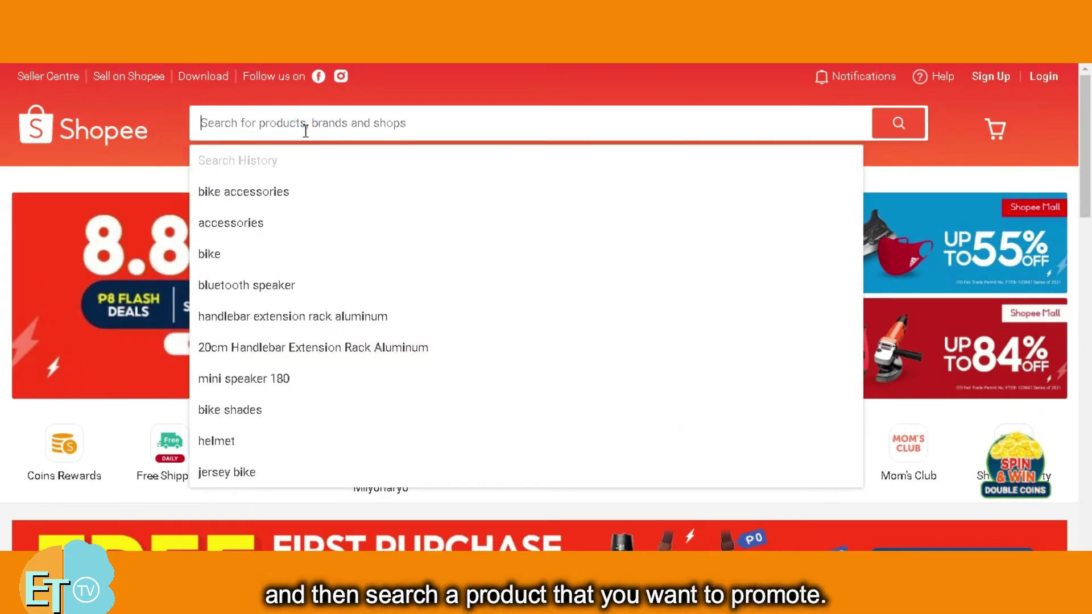
{"action": "left_click", "coordinate": [287, 191]}
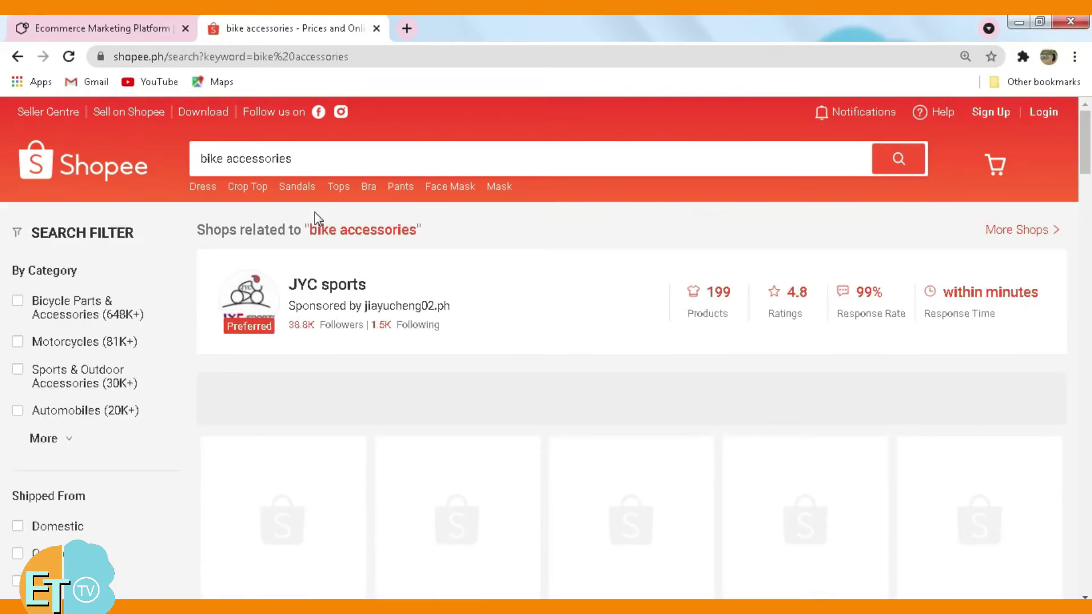
{"action": "scroll", "coordinate": [315, 213], "scroll_direction": "down", "scroll_amount": 3}
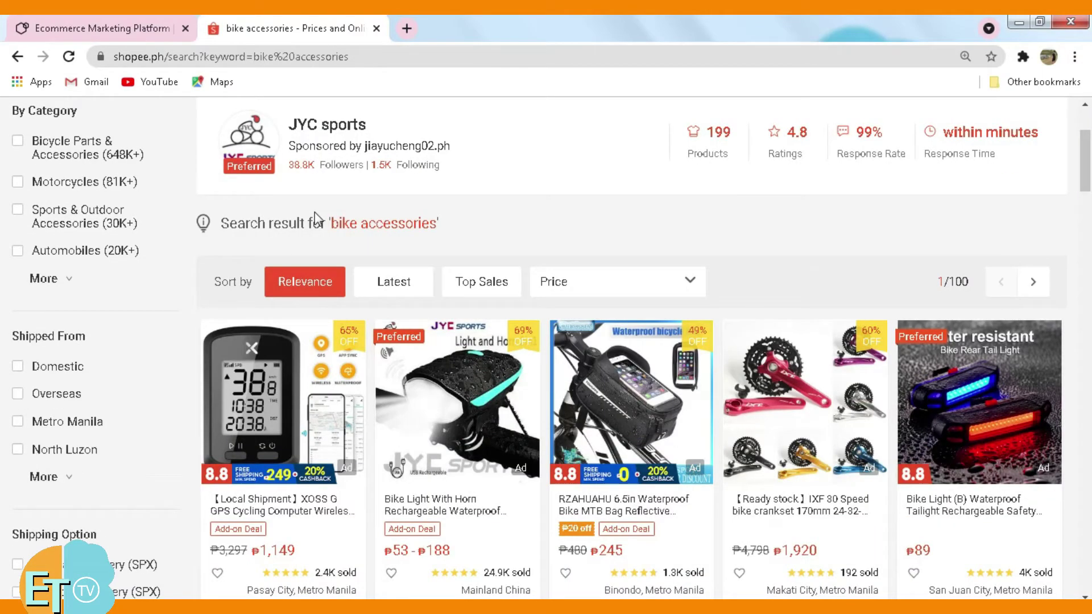
Step: Open the XOSS G GPS Cycling Computer product page and browse its gallery photos
{"action": "left_click", "coordinate": [283, 424]}
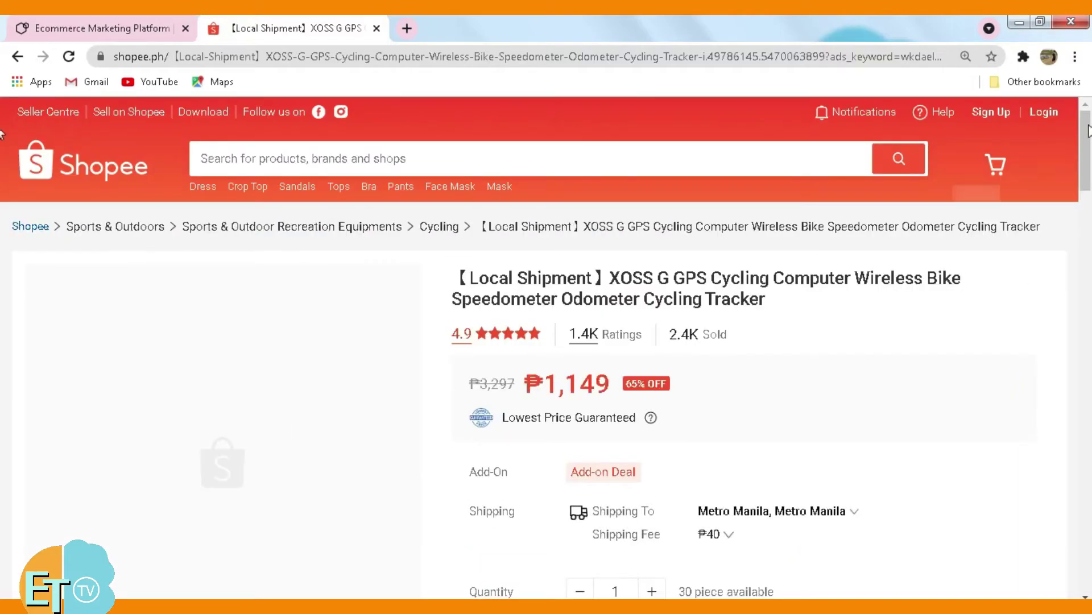
{"action": "scroll", "coordinate": [3, 148], "scroll_direction": "down", "scroll_amount": 2}
{"action": "scroll", "coordinate": [3, 149], "scroll_direction": "down", "scroll_amount": 1}
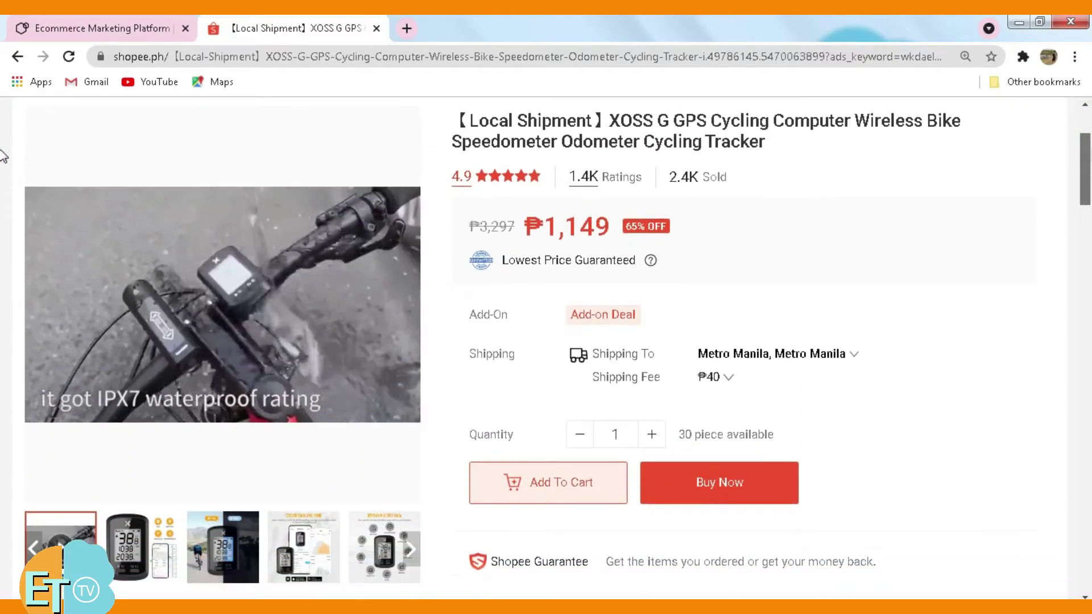
{"action": "left_click", "coordinate": [142, 543]}
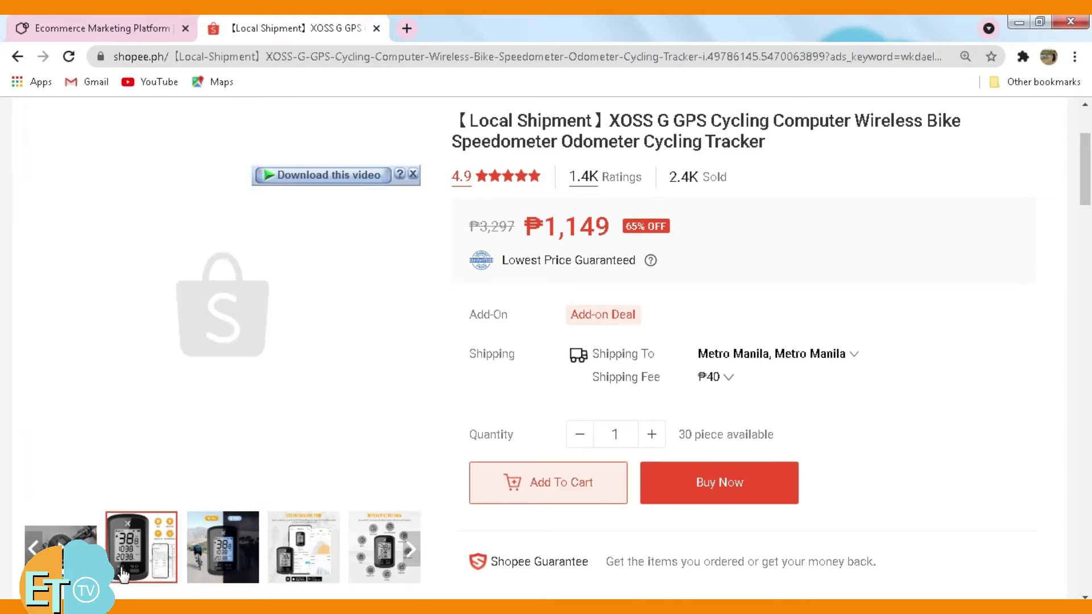
{"action": "left_click", "coordinate": [196, 571]}
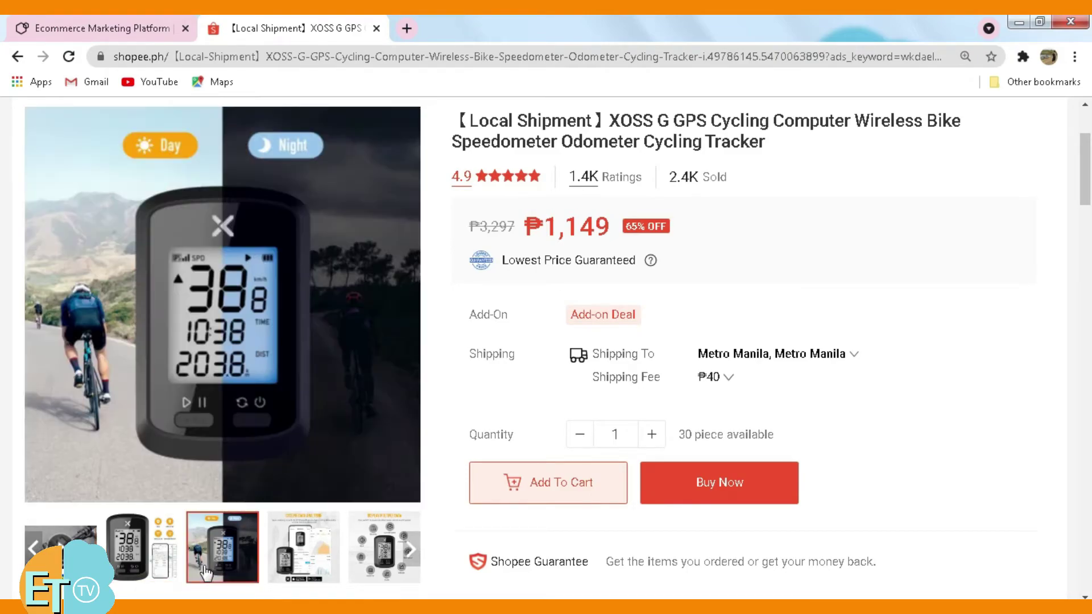
{"action": "left_click", "coordinate": [287, 574]}
Step: Copy the product page URL from the address bar and return to the Involve Asia tab
{"action": "left_click", "coordinate": [420, 58]}
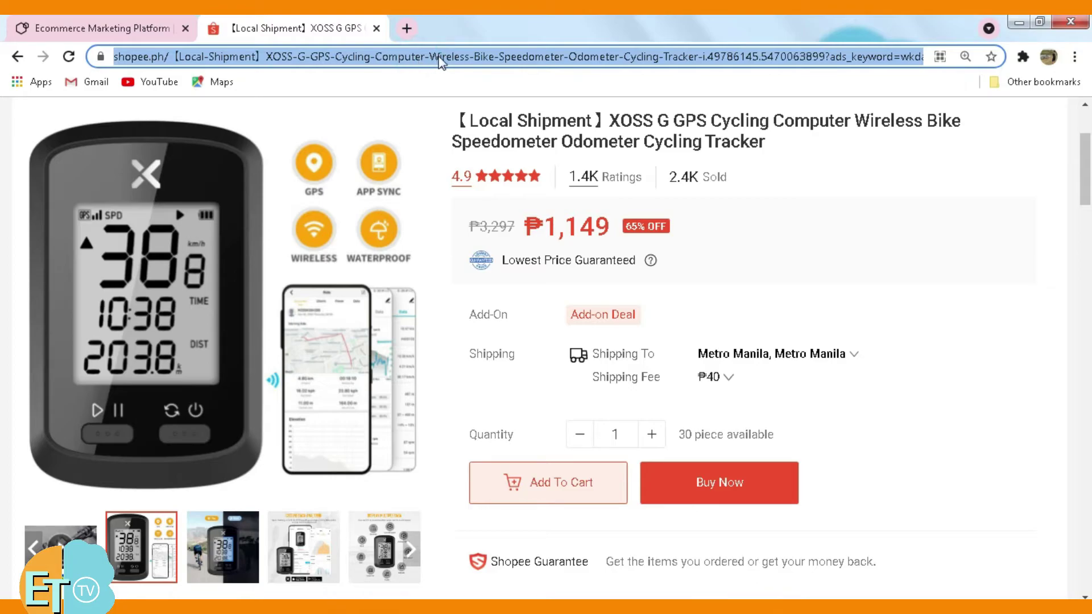
{"action": "right_click", "coordinate": [440, 59]}
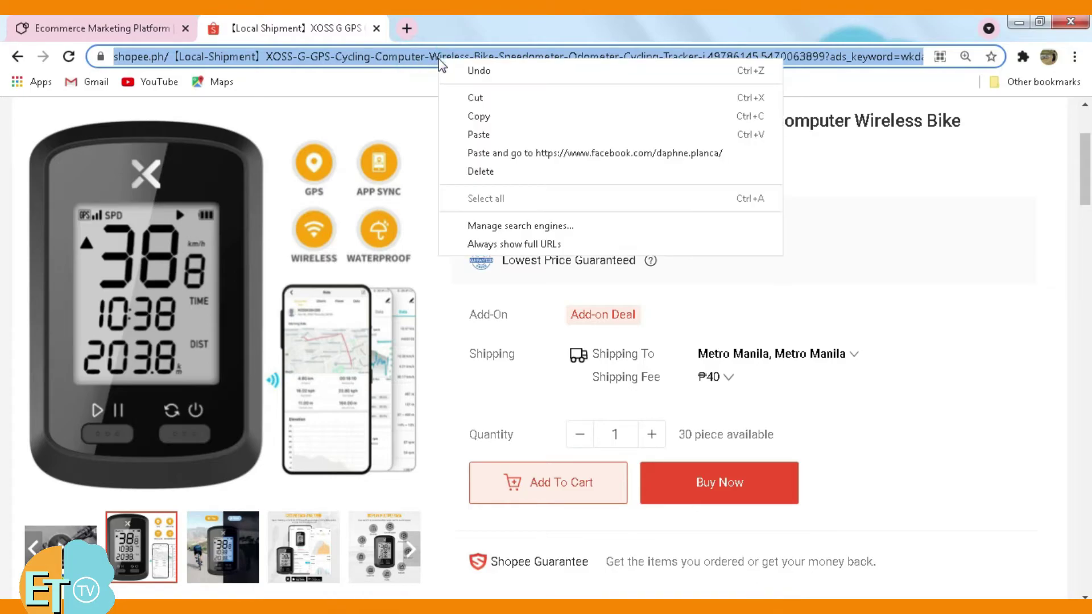
{"action": "left_click", "coordinate": [478, 116]}
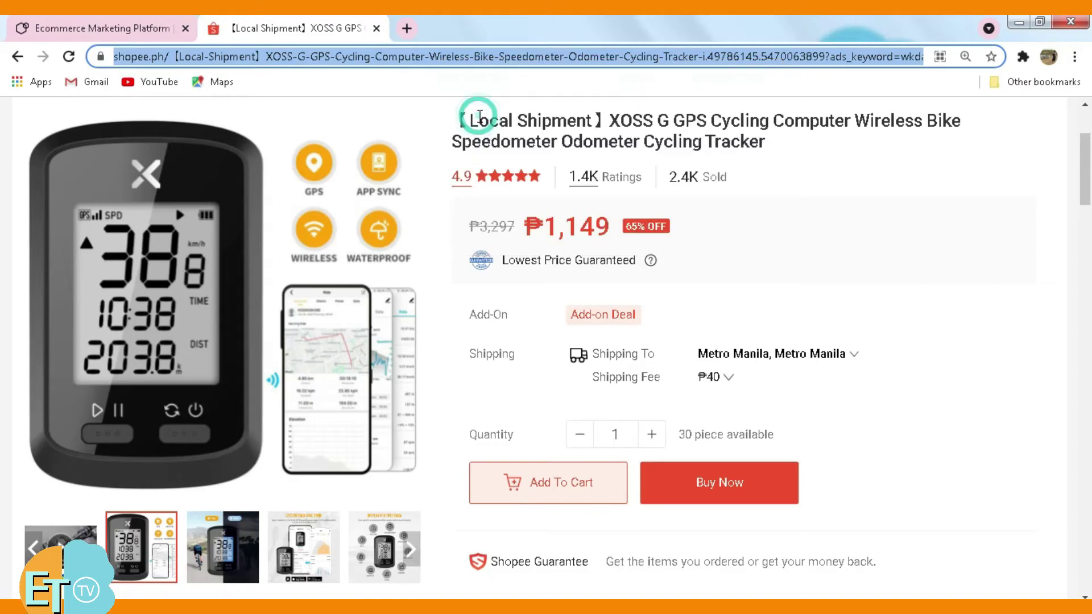
{"action": "left_click", "coordinate": [142, 28]}
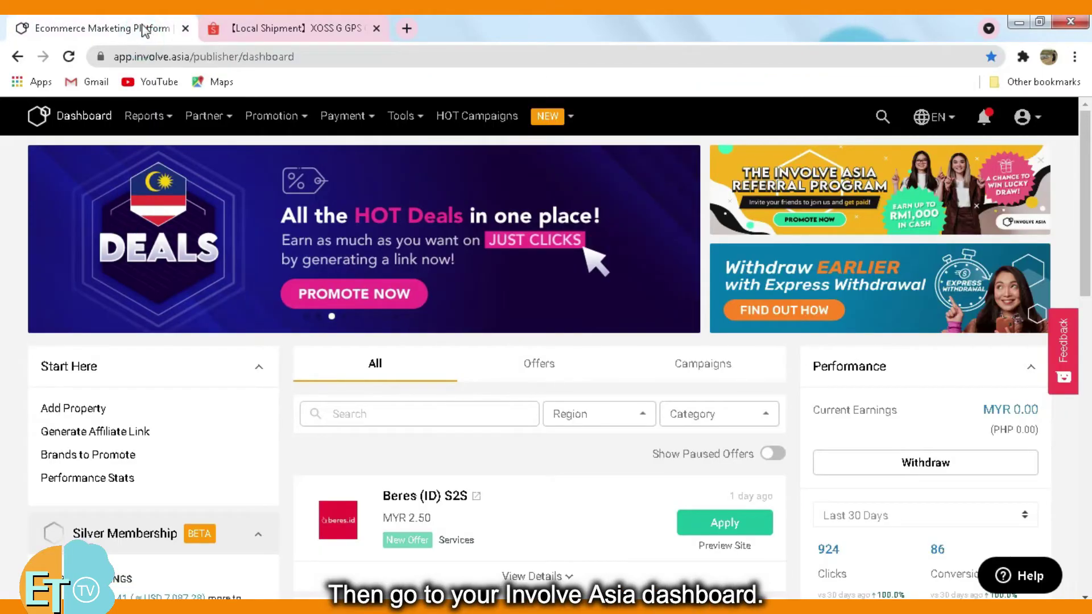
Step: In the Deeplink Generator, choose Sikadista TV, paste the Shopee product URL, and select Shopee PH
{"action": "left_click", "coordinate": [99, 433]}
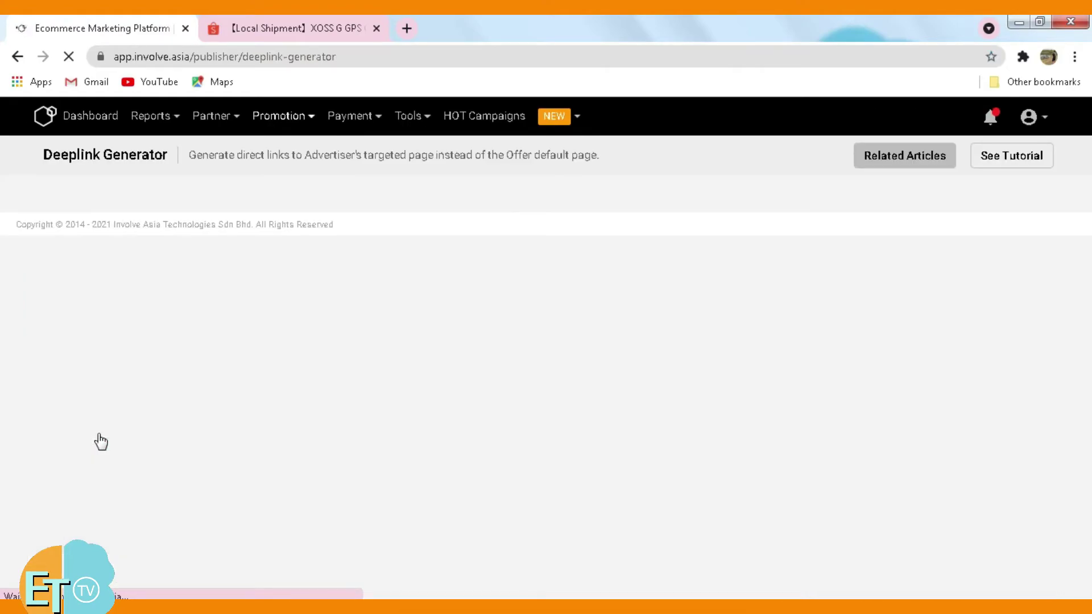
{"action": "left_click", "coordinate": [370, 332]}
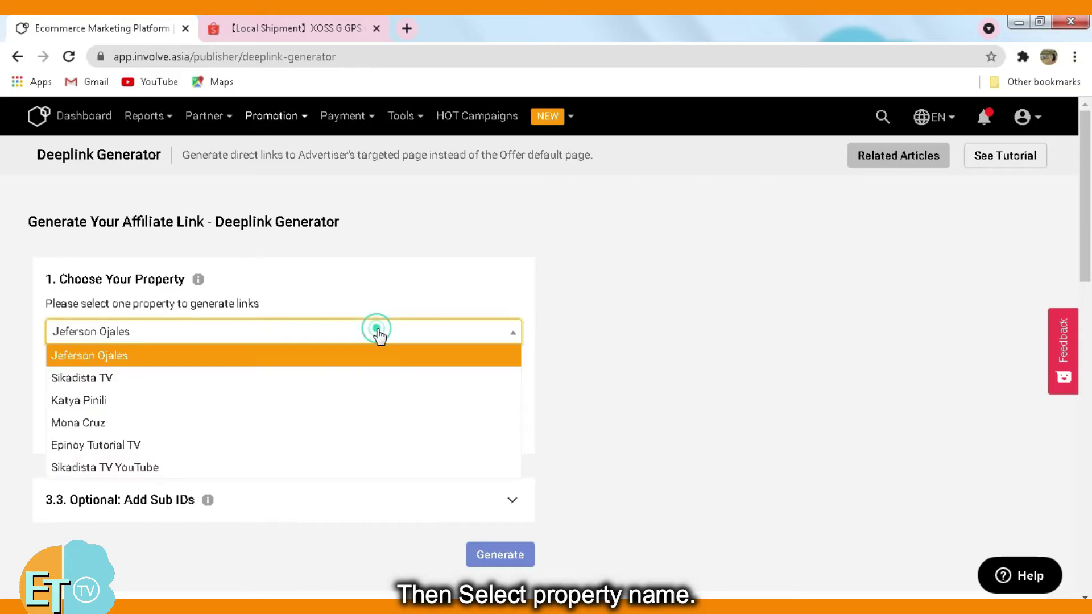
{"action": "left_click", "coordinate": [259, 378]}
{"action": "left_click", "coordinate": [137, 438]}
{"action": "left_click", "coordinate": [118, 430]}
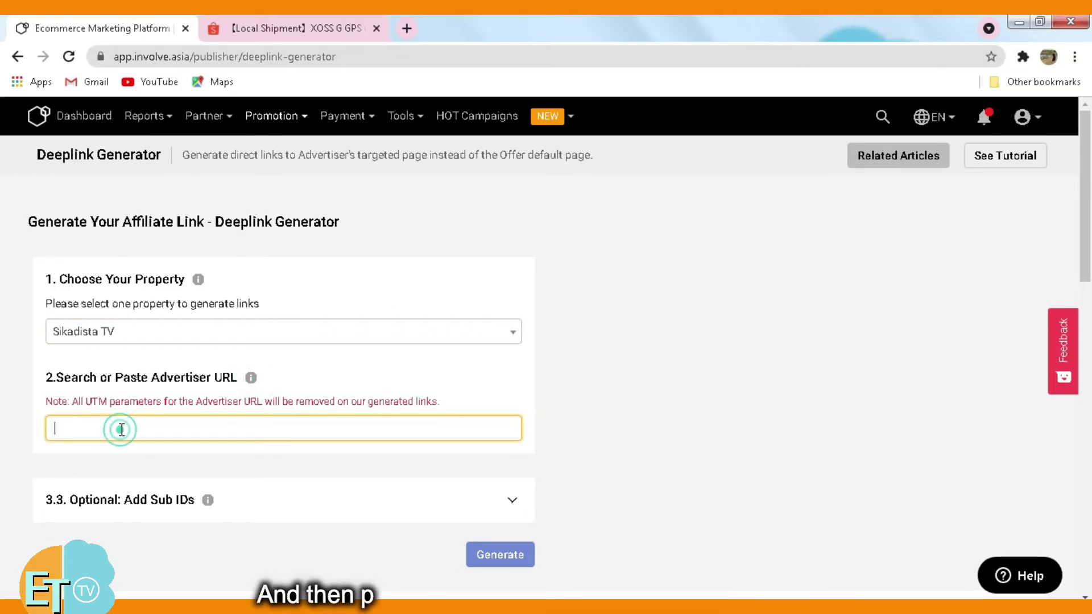
{"action": "key", "text": "ctrl+v"}
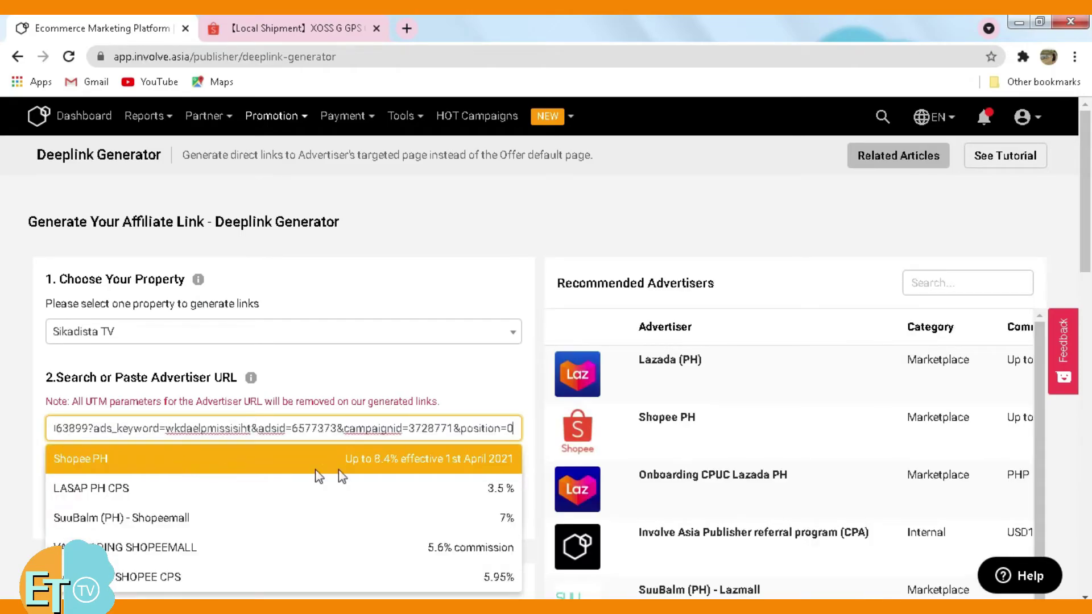
{"action": "left_click", "coordinate": [393, 459]}
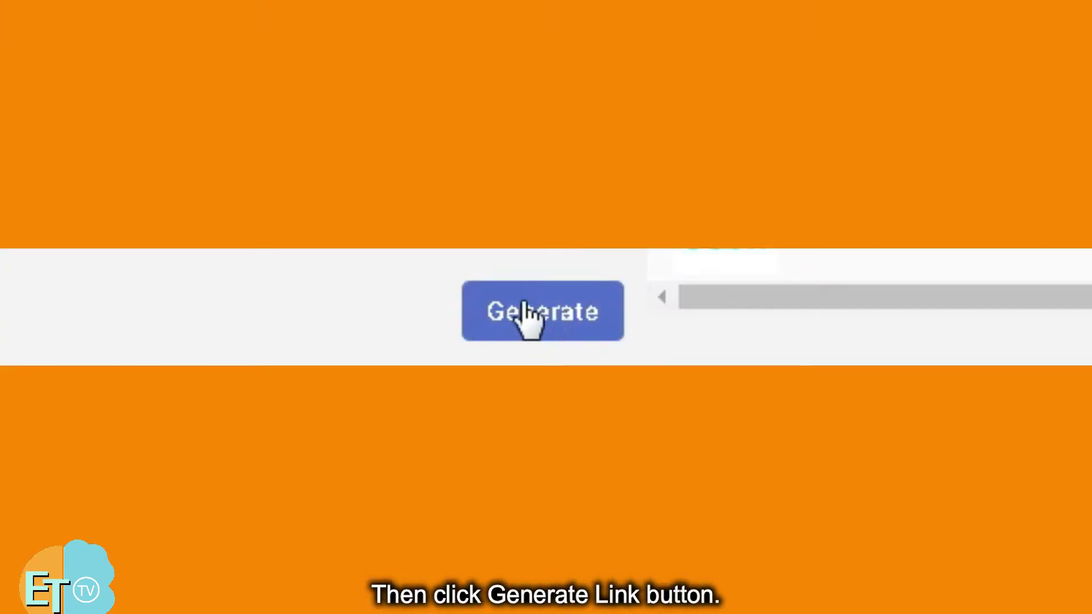
{"action": "left_click", "coordinate": [527, 301]}
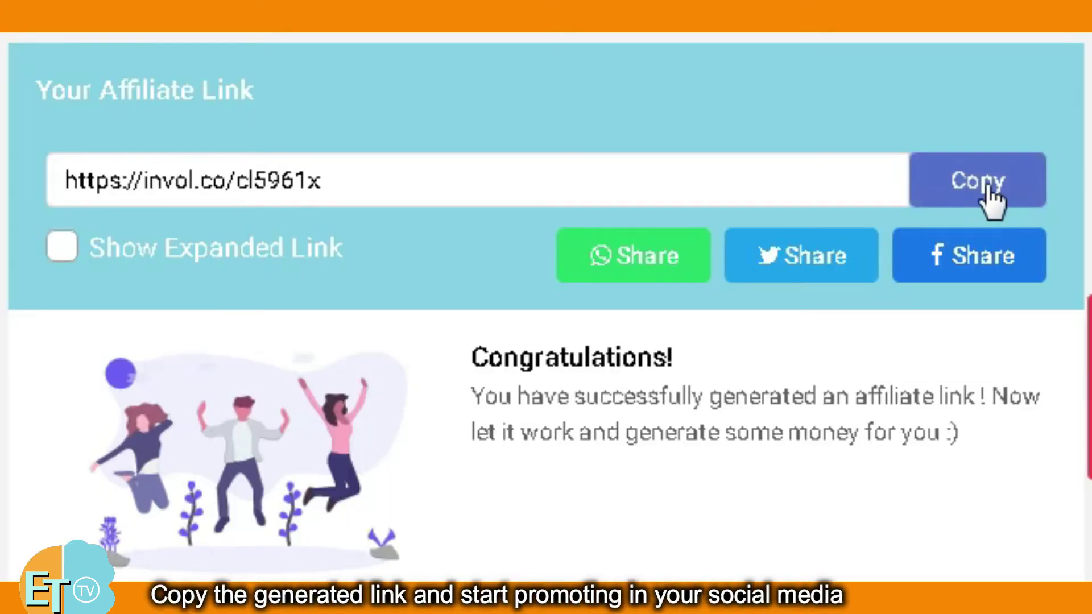
{"action": "left_click", "coordinate": [988, 187]}
{"action": "left_click", "coordinate": [415, 161]}
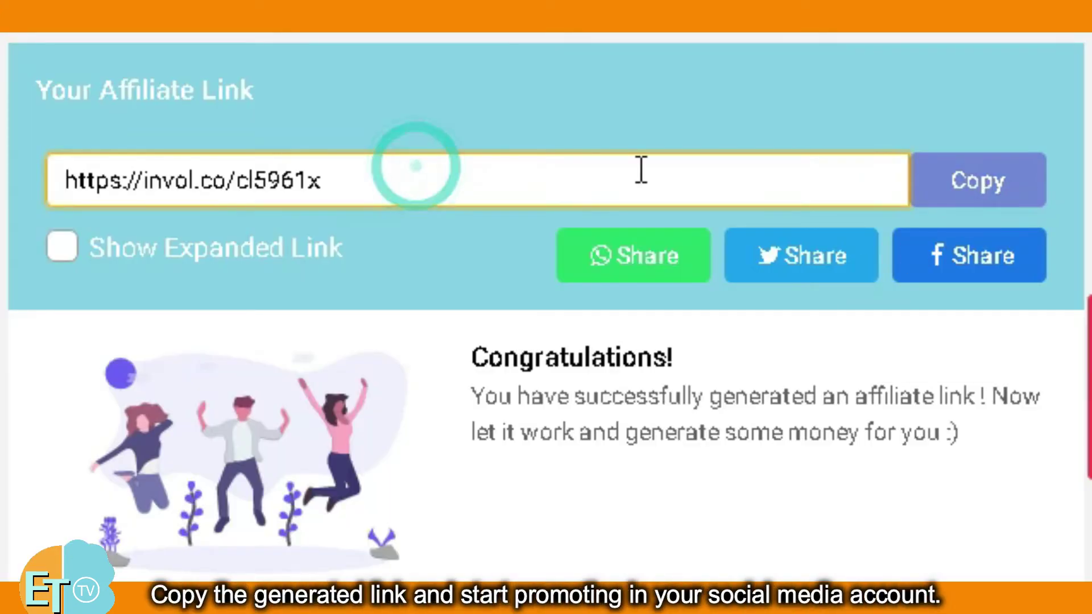
{"action": "left_click", "coordinate": [996, 199]}
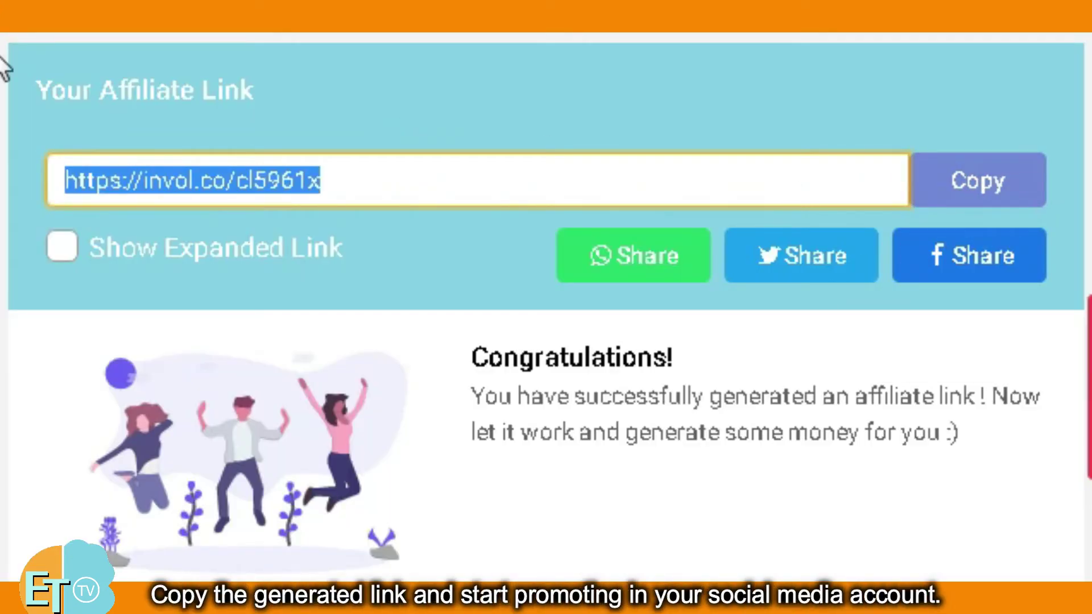